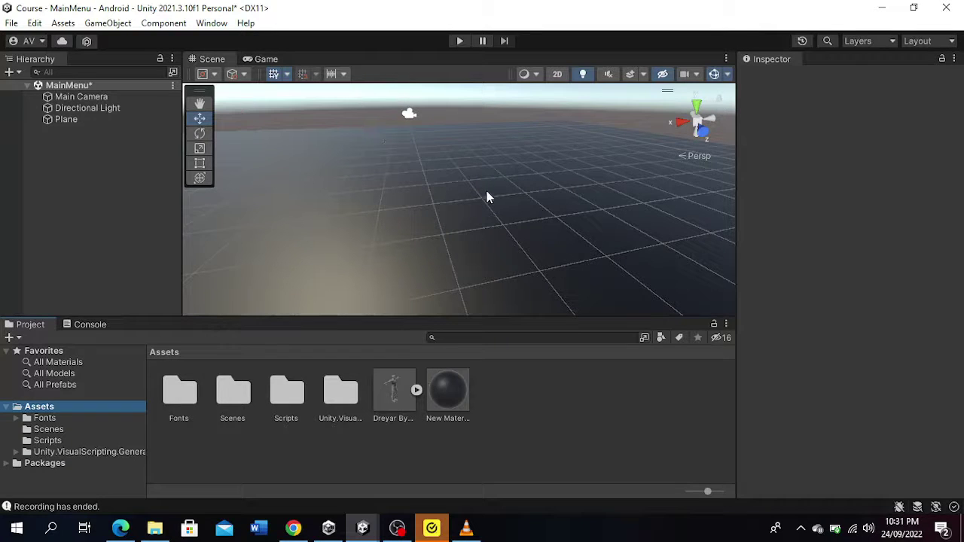
- Check the tutorial video's comments, then drag the Dreyar model into the MainMenu scene hierarchy
left_click(295, 527)
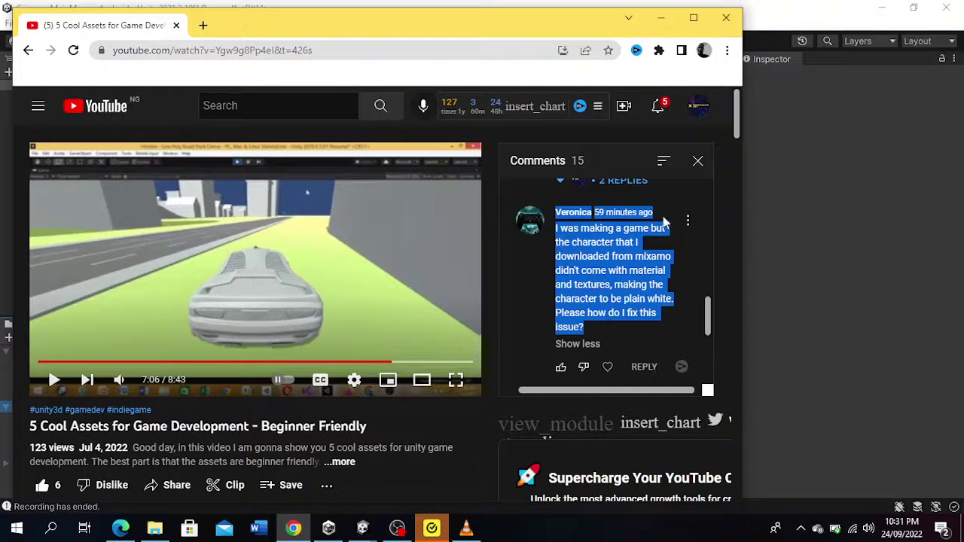
left_click(660, 18)
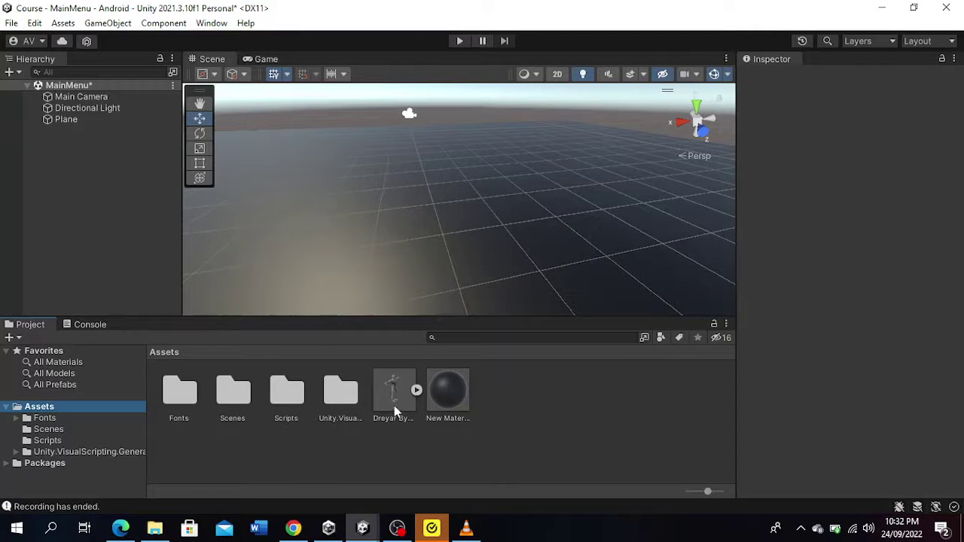
left_click_drag(394, 408, 126, 269)
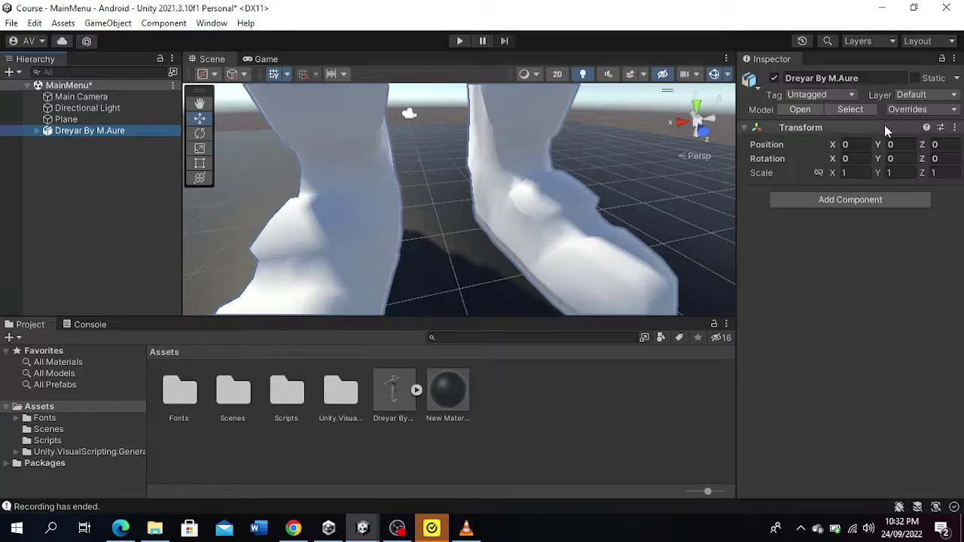
- Set the Dreyar character's Transform Scale to 0.1 on X, Y and Z
left_click(851, 158)
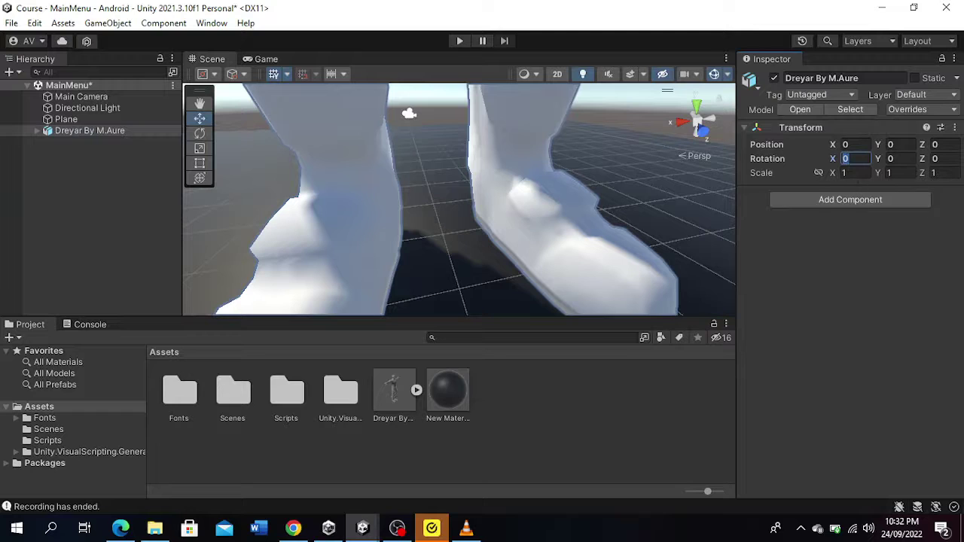
left_click(856, 172)
type("0.1")
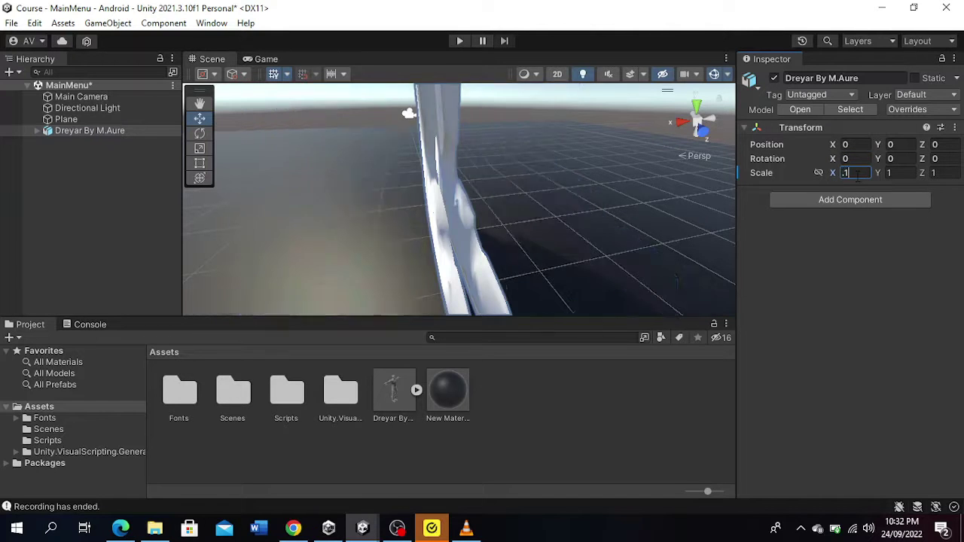
left_click(909, 172)
type("0.1")
left_click(941, 173)
type("0.1")
key("Return")
left_click(529, 273)
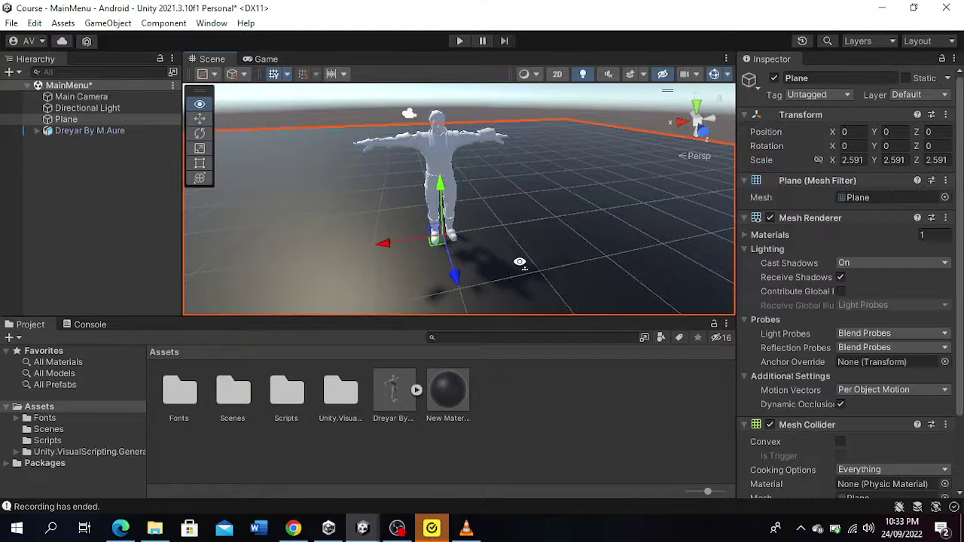
left_click_drag(529, 273, 527, 157, "alt")
left_click(461, 110)
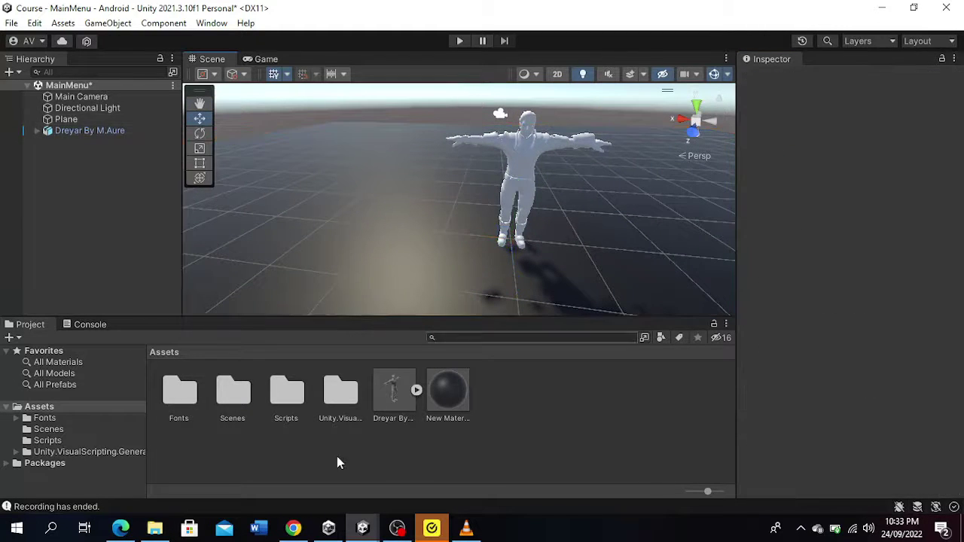
- Back on the Mixamo page, cancel the pending download settings and inspect the character preview
left_click(126, 527)
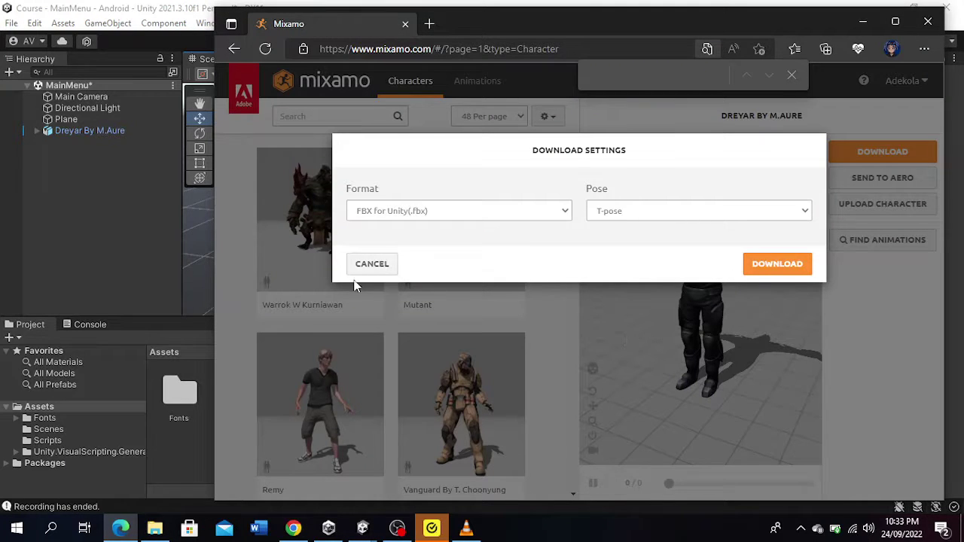
left_click(372, 265)
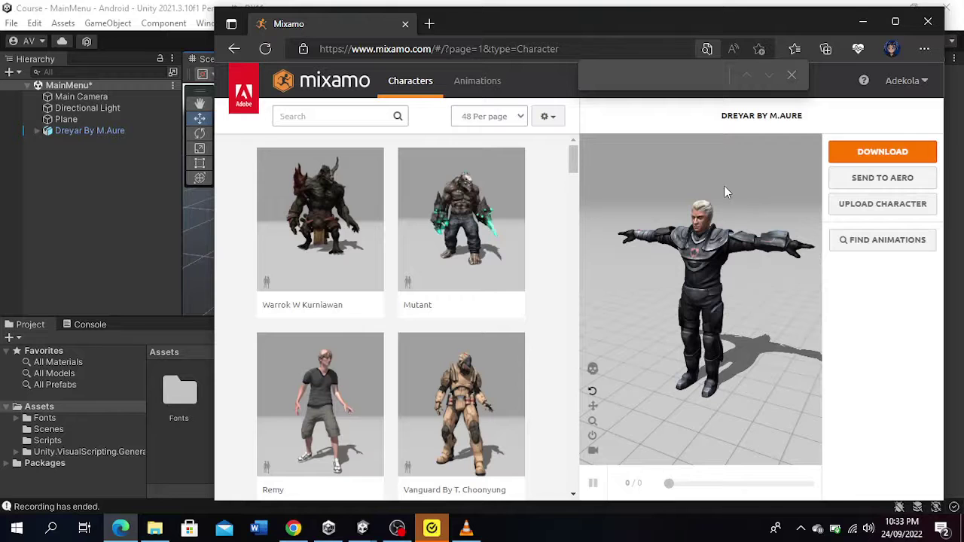
mouse_move(739, 197)
left_mouse_down()
mouse_move(778, 204)
mouse_move(669, 200)
mouse_move(707, 206)
mouse_move(754, 182)
mouse_move(751, 195)
left_mouse_up()
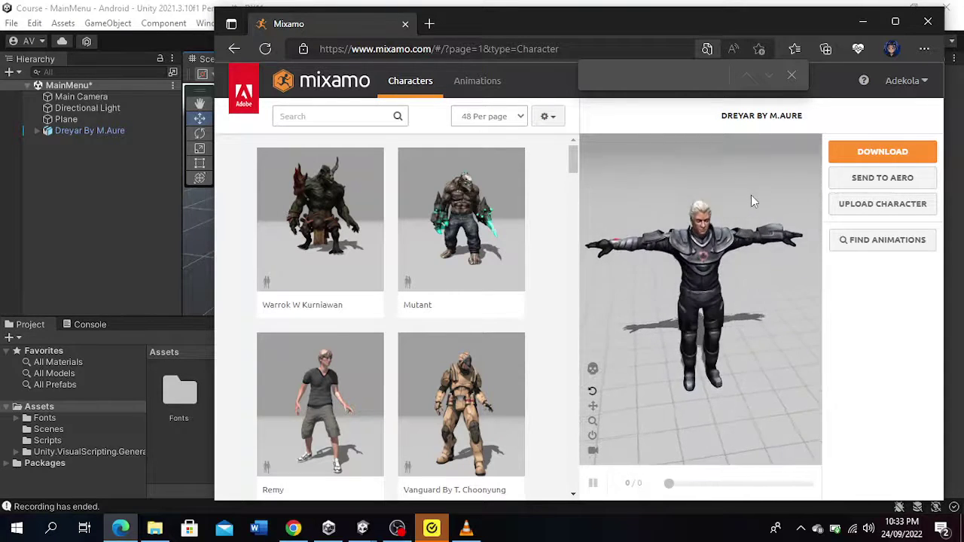
- Download Dreyar as FBX for Unity (.fbx) in T-pose
left_click(851, 150)
left_click(423, 214)
left_click(422, 249)
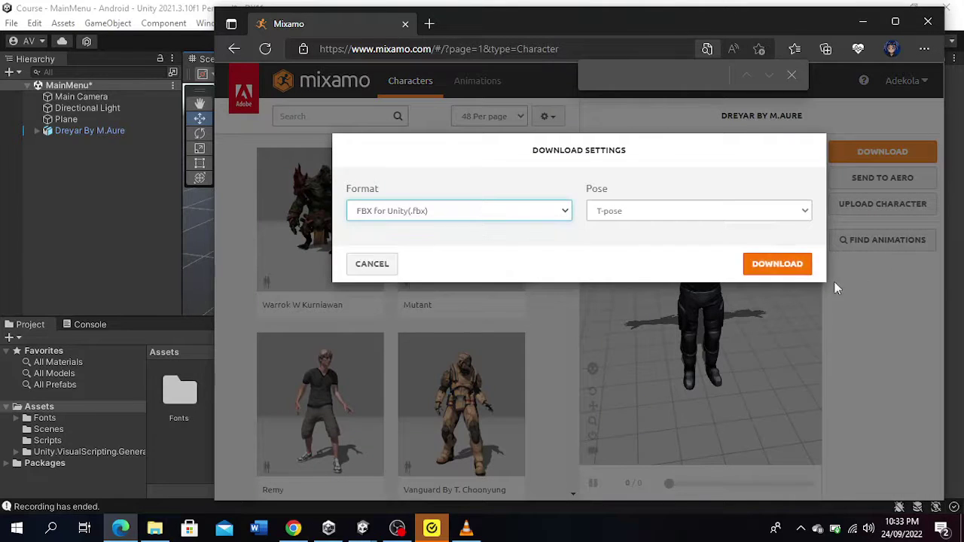
left_click(380, 263)
left_click(862, 21)
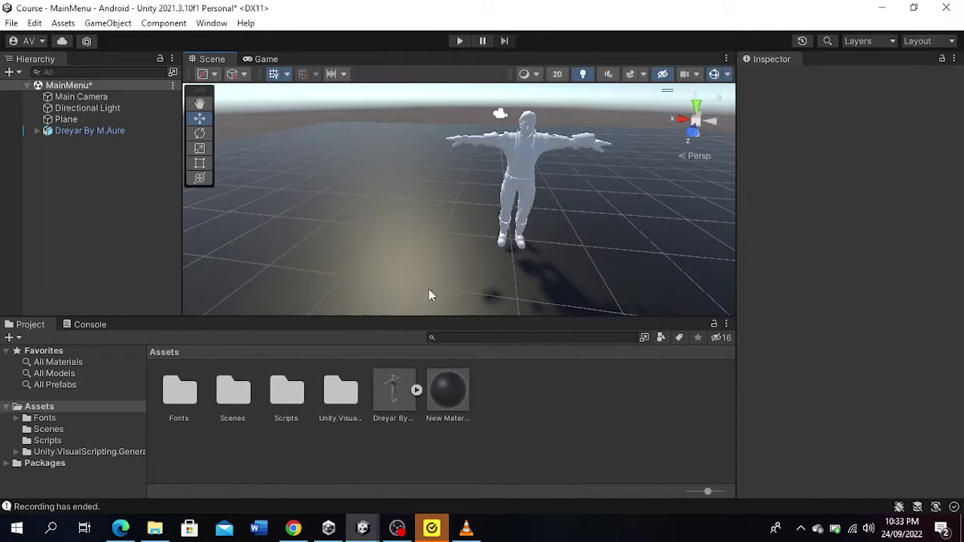
- Make an Assets folder named 'Player', move the Dreyar By M.Aure model into it and open it
right_click(472, 442)
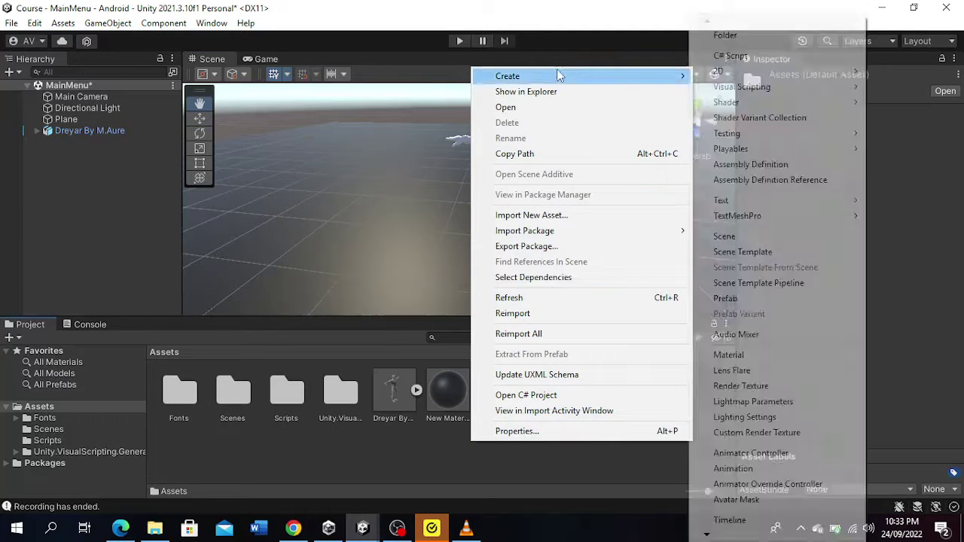
mouse_move(673, 77)
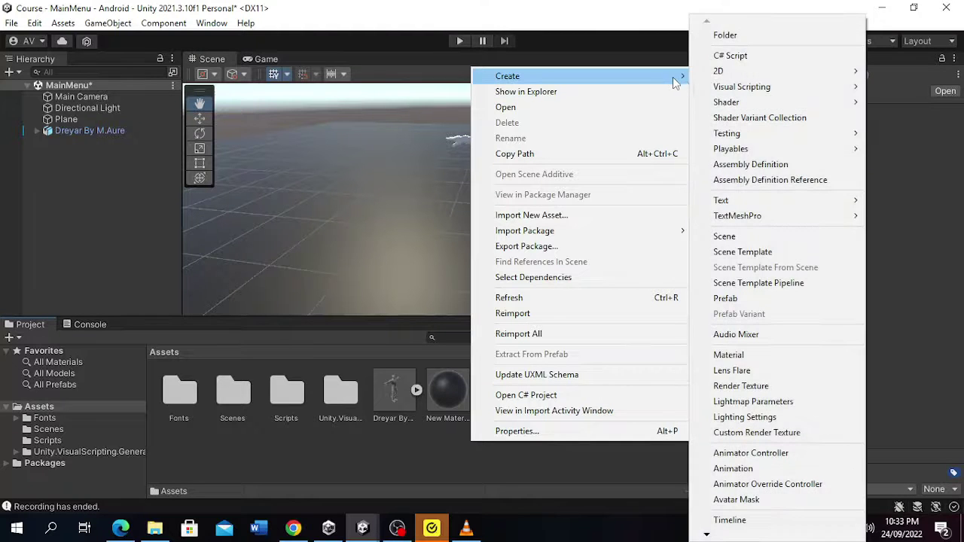
left_click(723, 33)
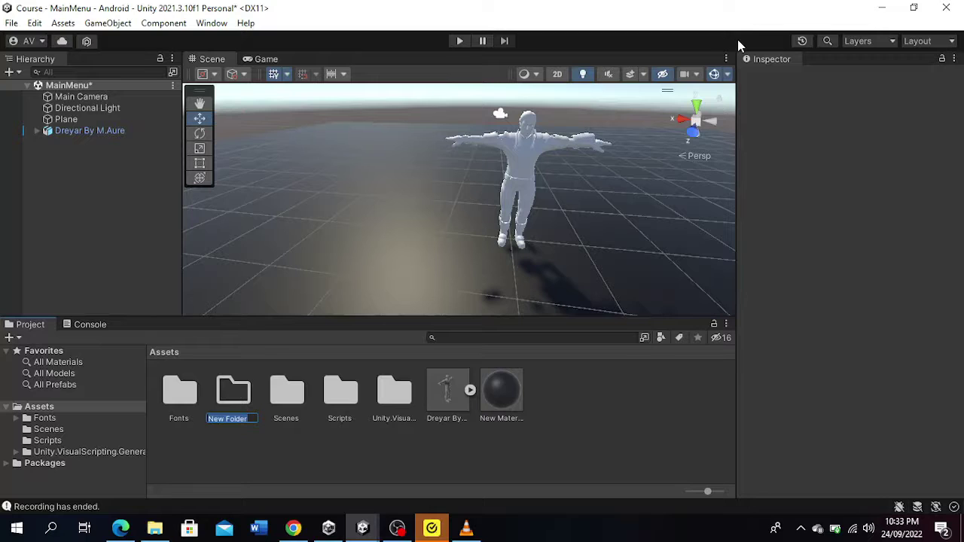
type("Player")
key("Return")
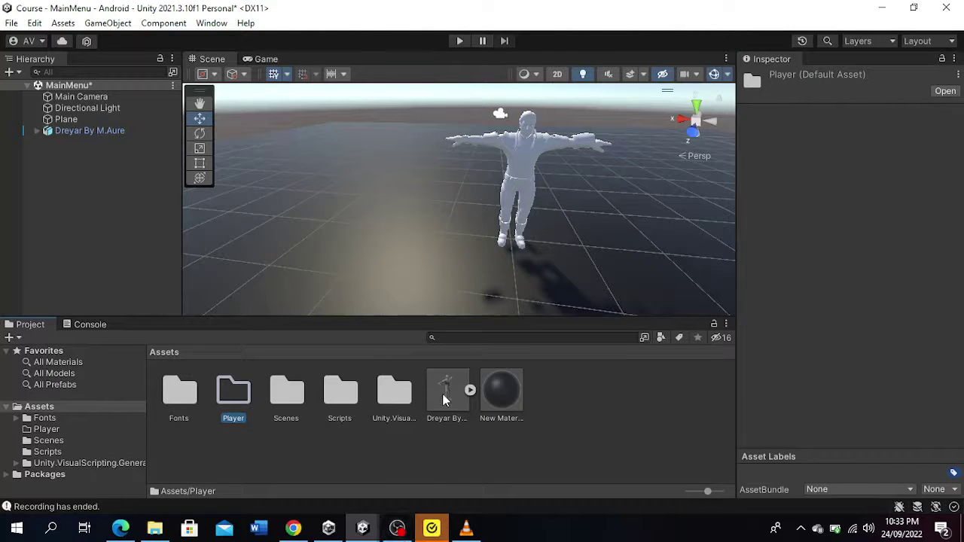
left_click_drag(444, 391, 241, 393)
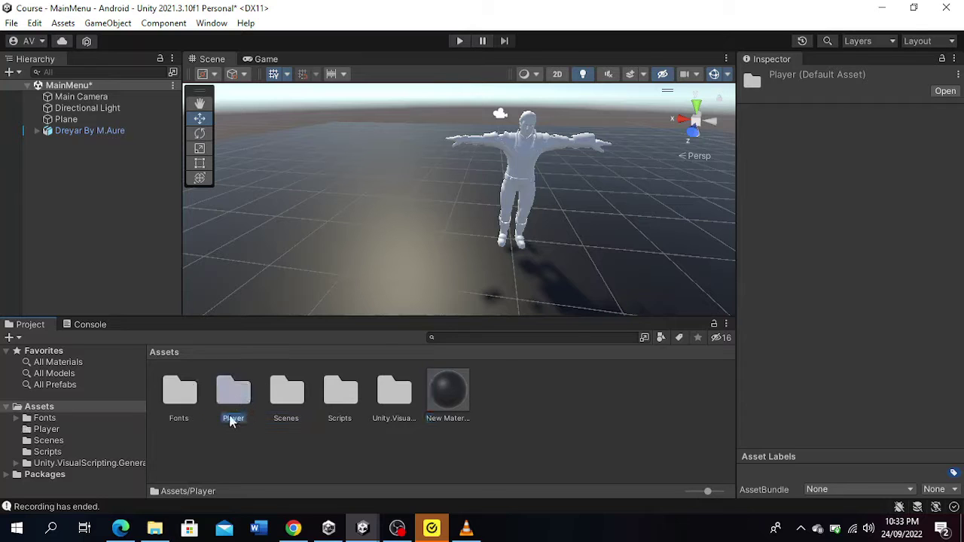
double_click(222, 402)
- Run Extract Textures on the Dreyar model's Materials tab, saving the textures into the Player folder
left_click(177, 399)
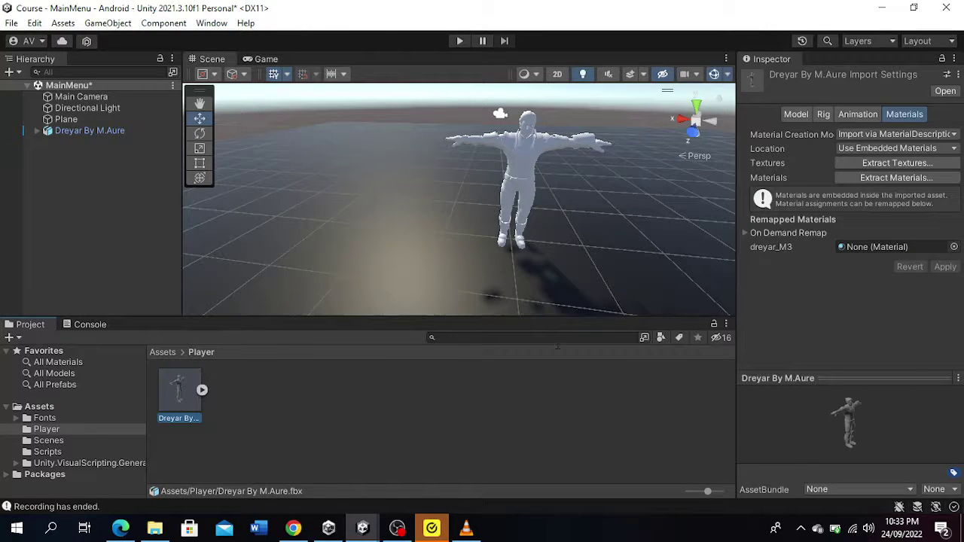
left_click(874, 164)
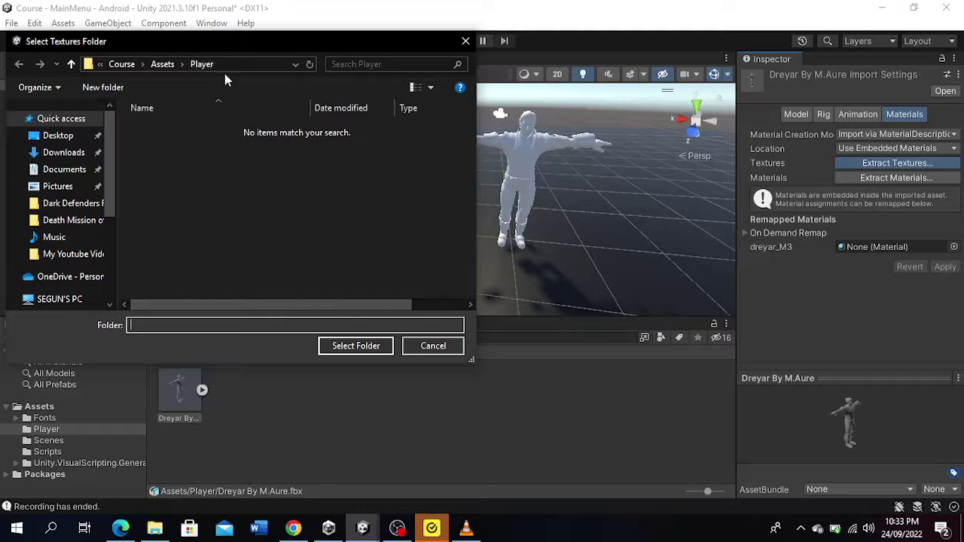
left_click(340, 345)
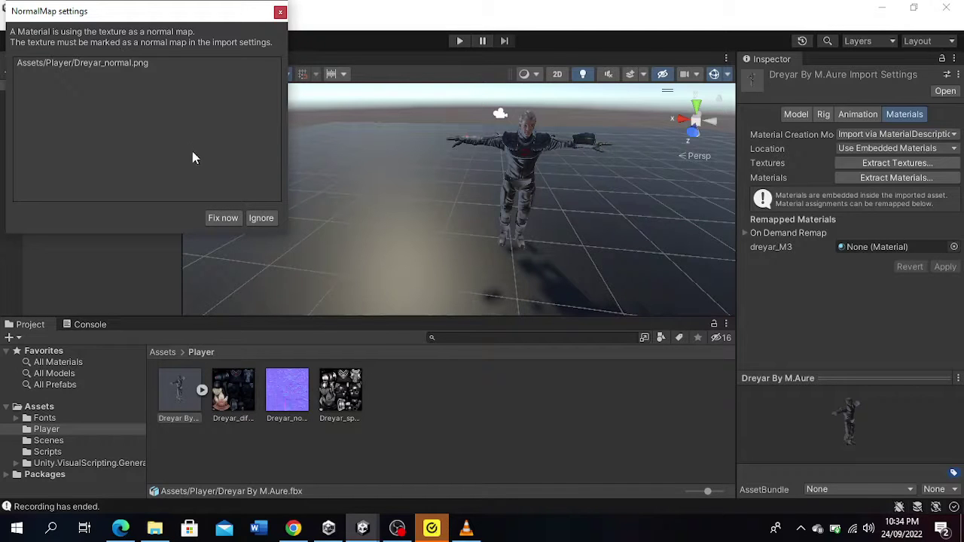
- Apply Fix now to make Dreyar_normal a normal map and orbit to face the character
left_click(212, 217)
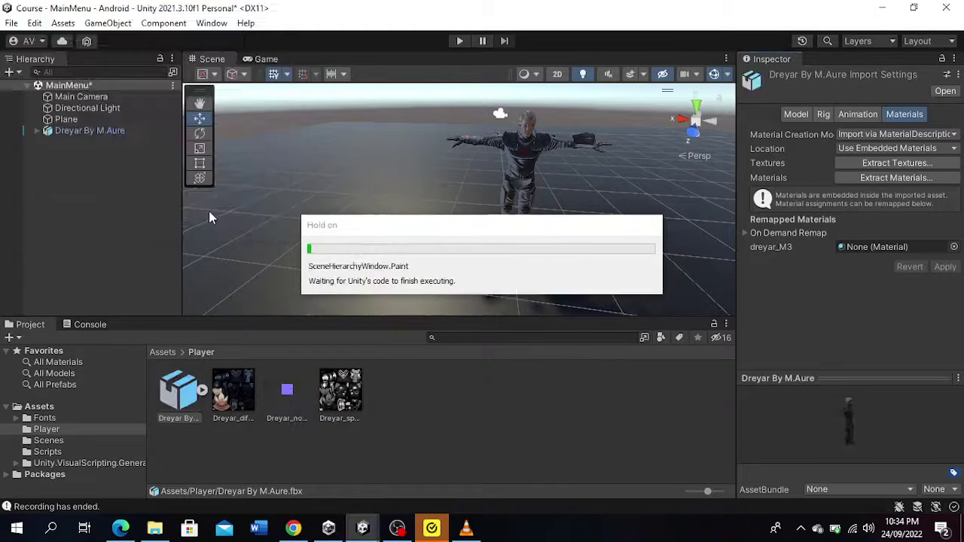
left_click_drag(419, 197, 506, 167, "alt")
scroll(506, 167, "up", 2)
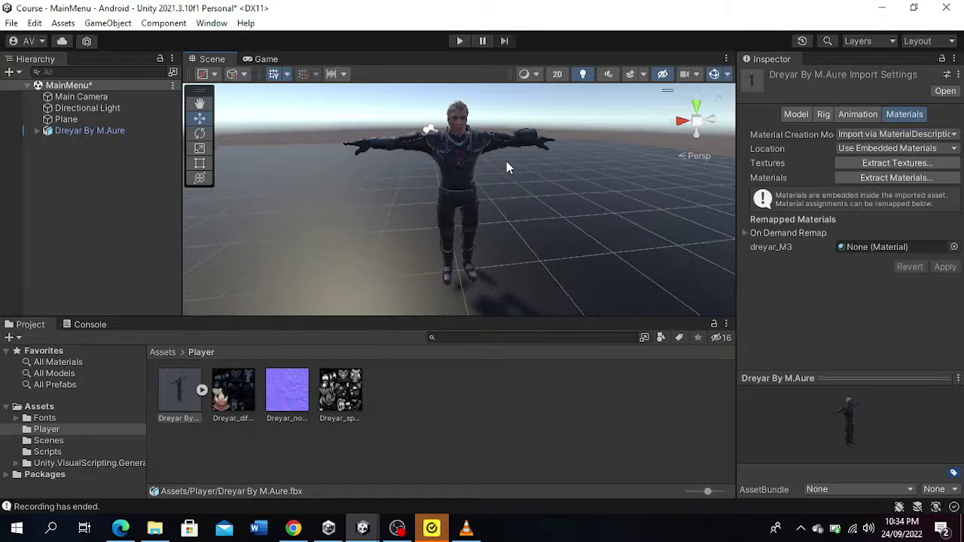
- Review the import settings of the Dreyar_diffuse, Dreyar_normal and Dreyar_specular textures
left_click(230, 390)
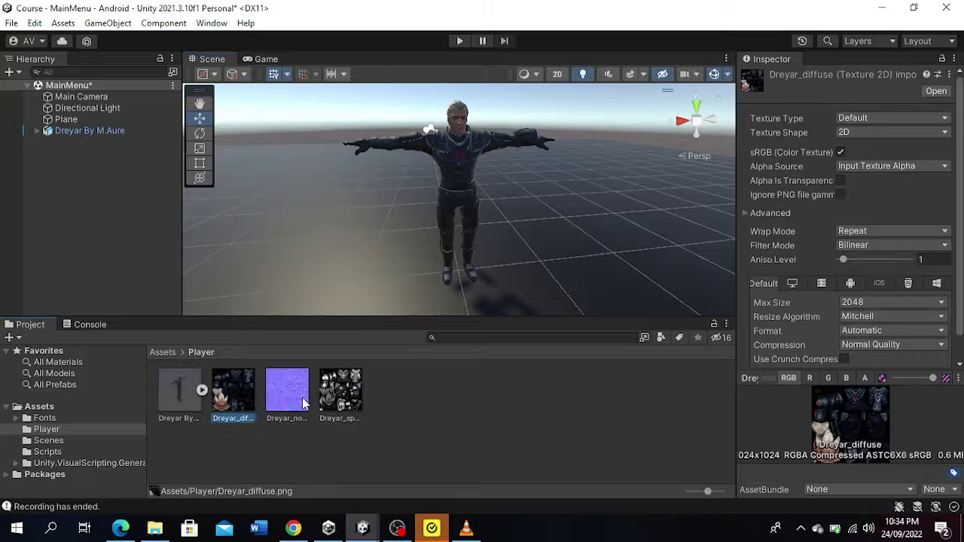
left_click(305, 403)
left_click(335, 403)
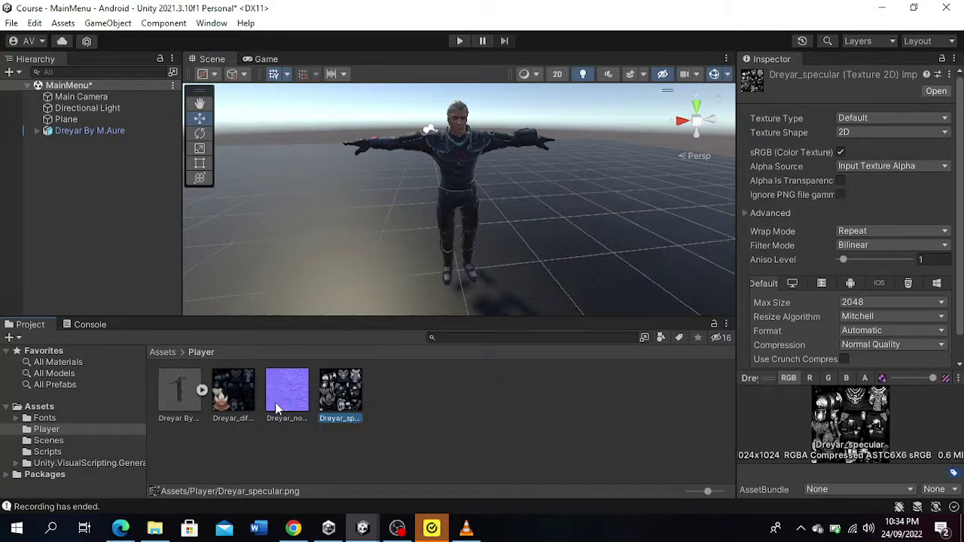